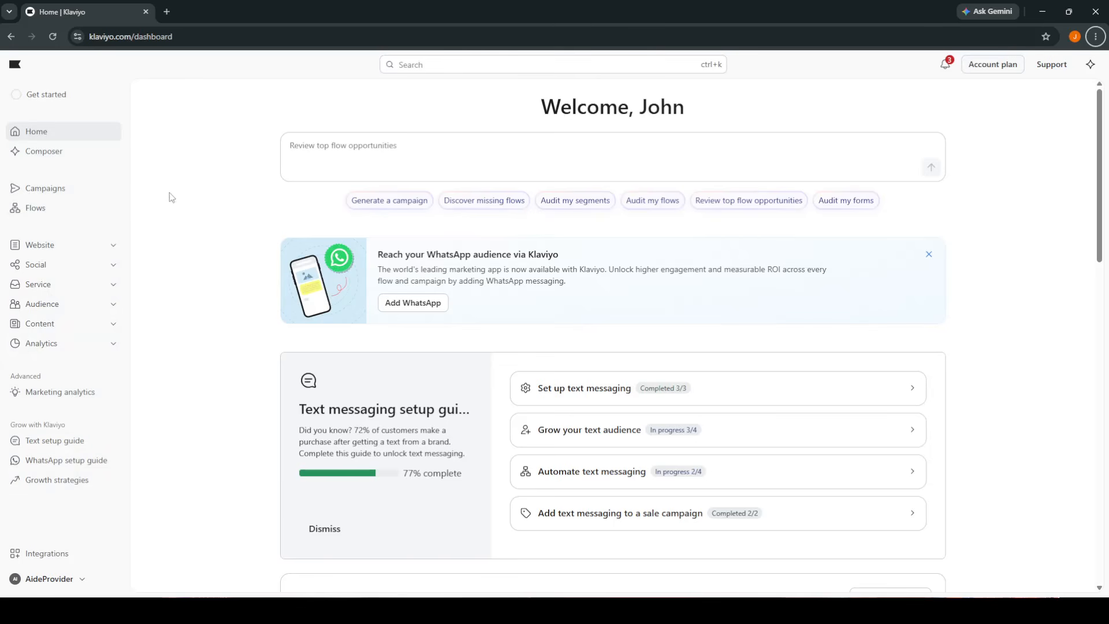
Start creating a new flow and look through the template categories on the Create Flow page.
left_click(36, 209)
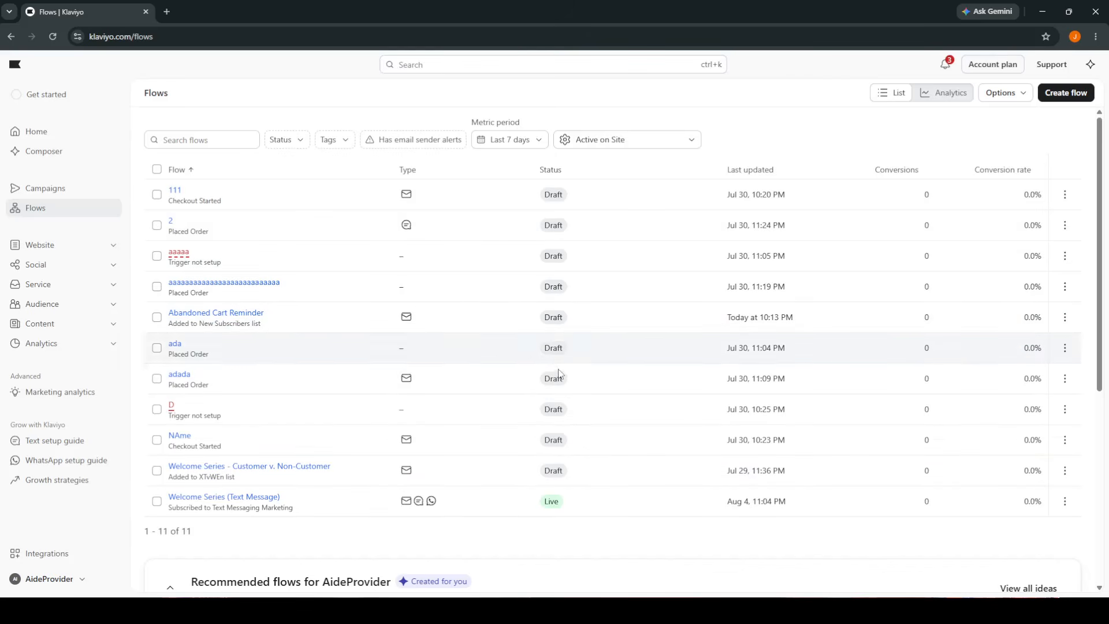
left_click(1052, 107)
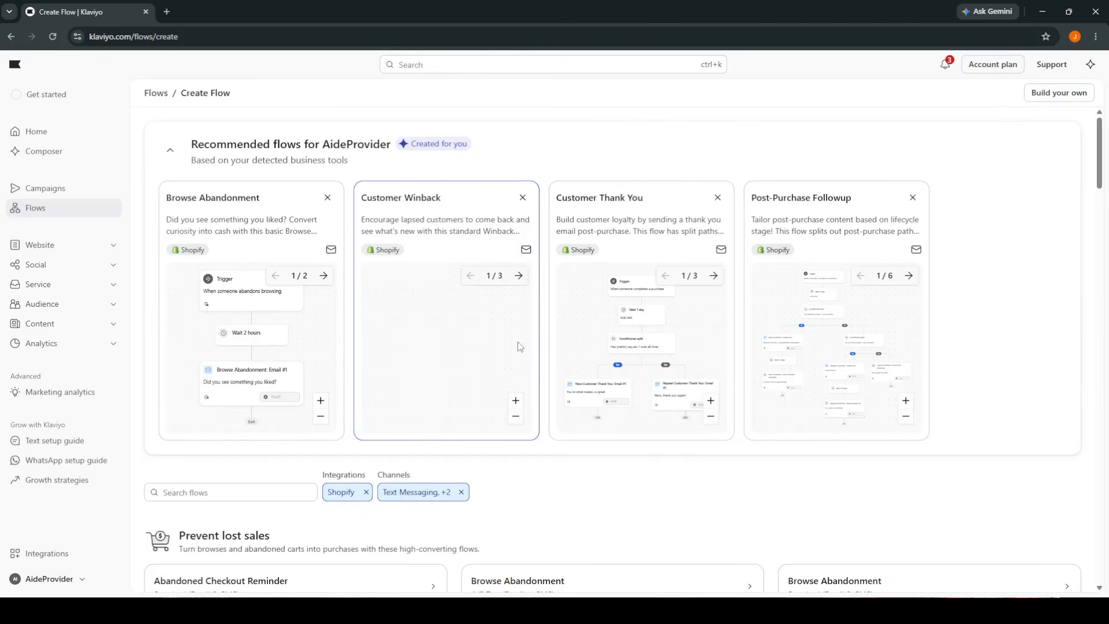
scroll(466, 464, "down", 5)
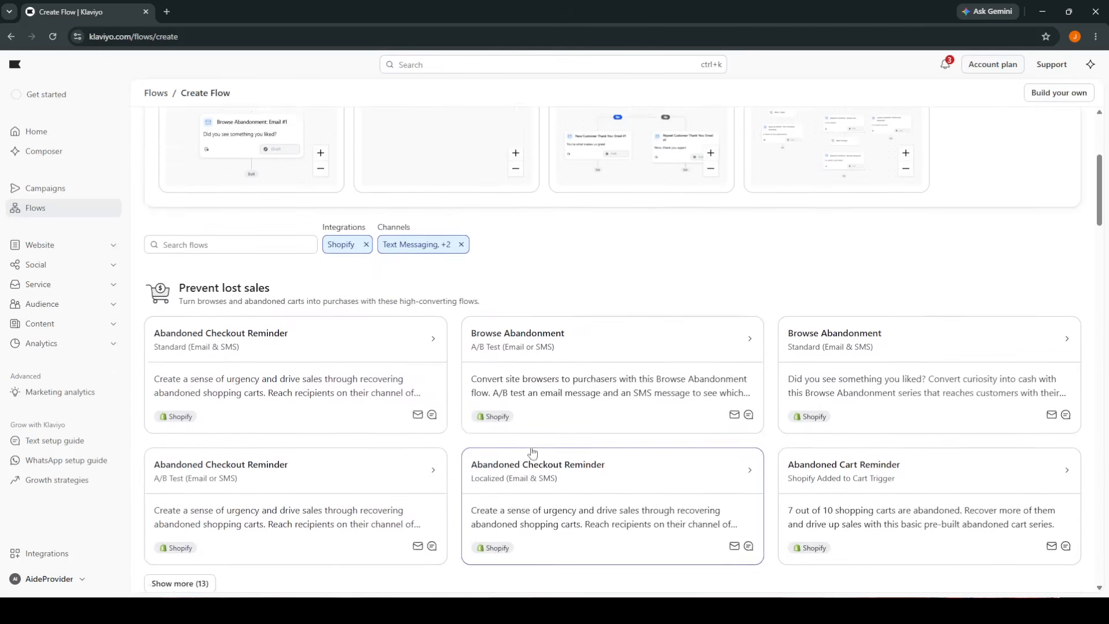
scroll(520, 283, "down", 4)
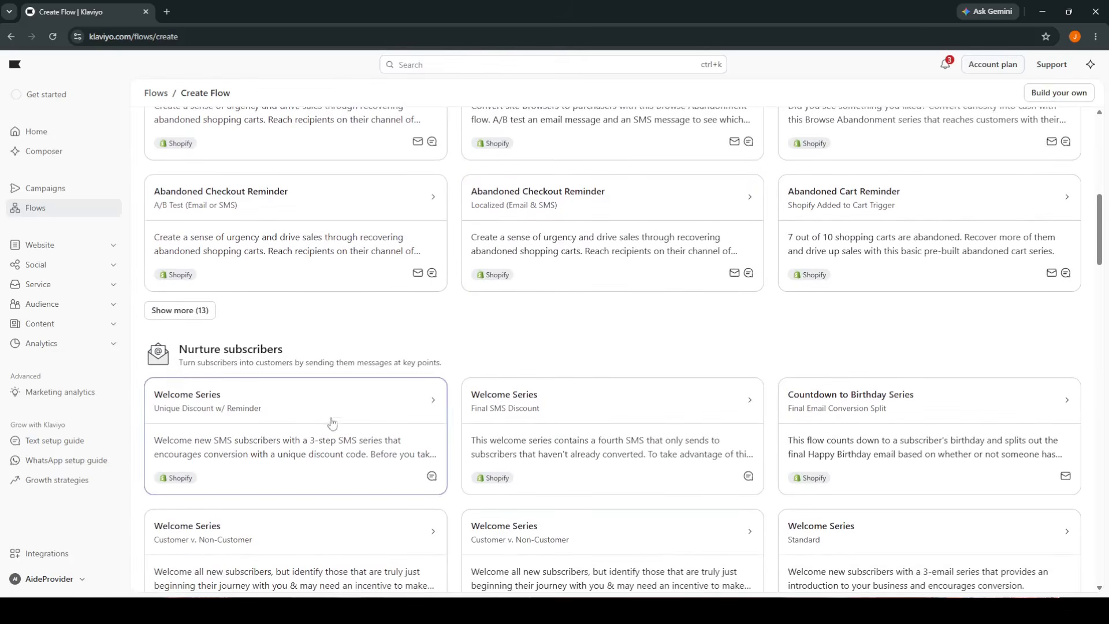
scroll(667, 343, "down", 1)
scroll(587, 267, "down", 3)
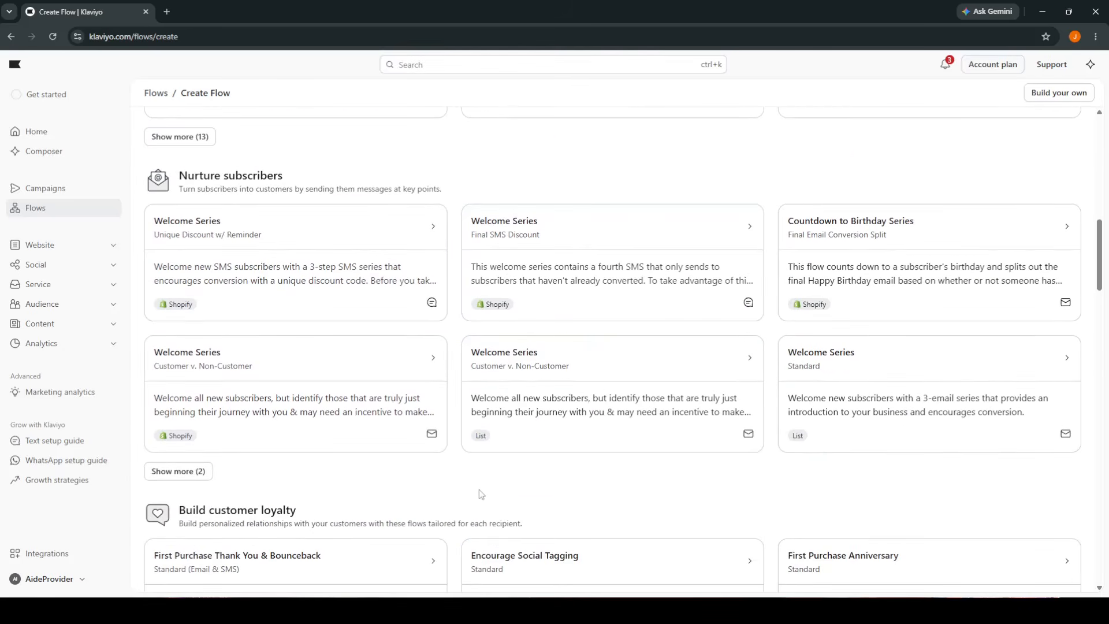
scroll(598, 411, "down", 4)
scroll(597, 411, "down", 2)
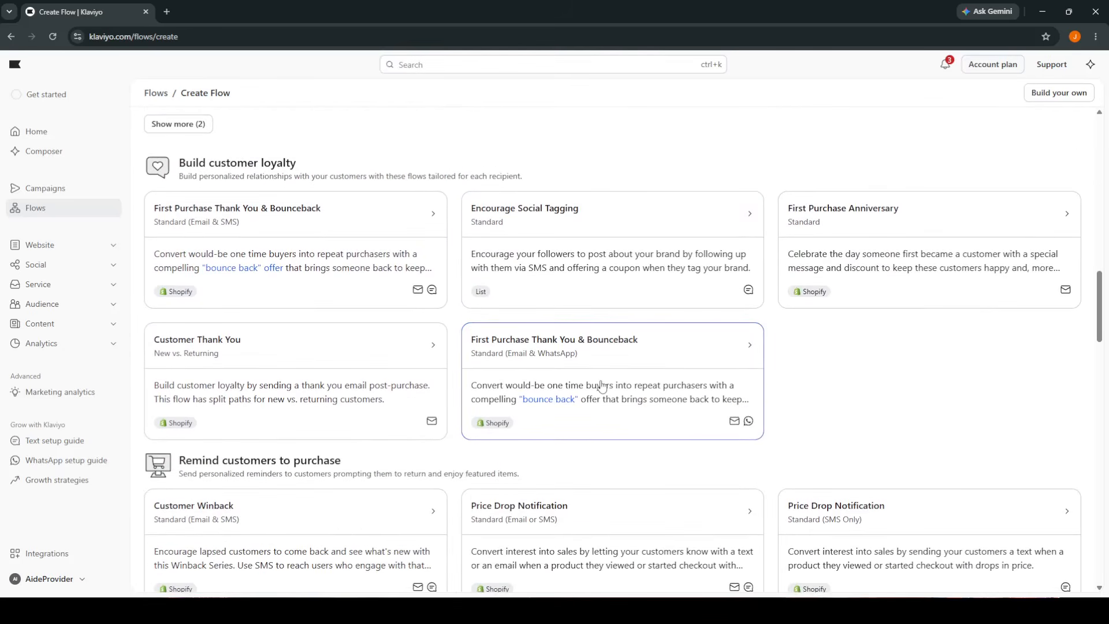
scroll(599, 389, "down", 6)
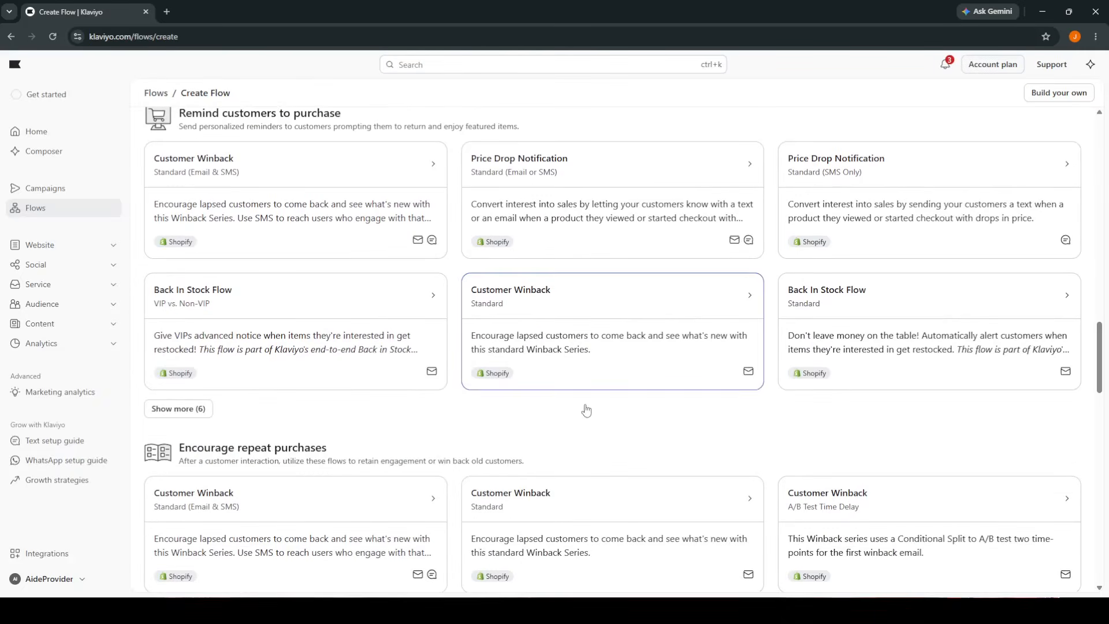
scroll(585, 409, "up", 20)
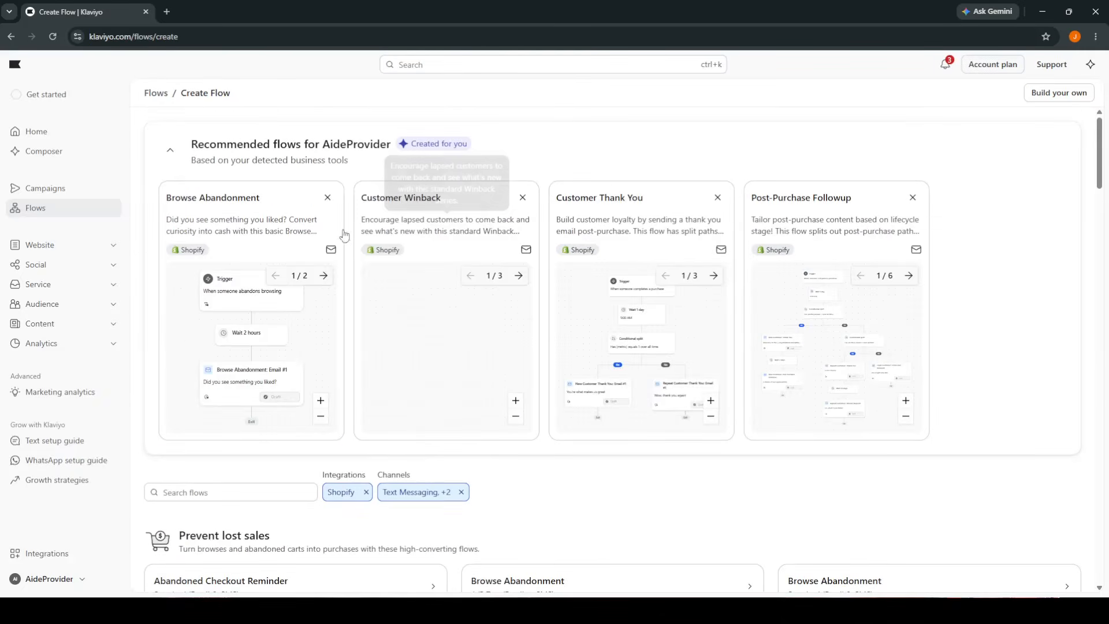
Search the flow templates for "Aband" and look through the matching templates.
left_click(235, 489)
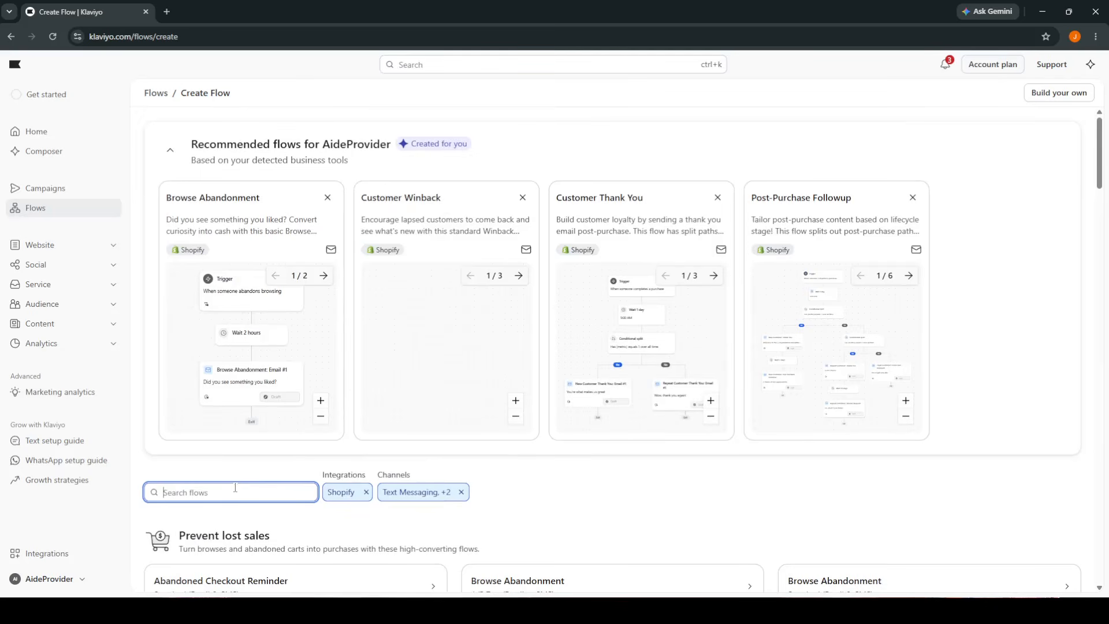
type("Aband")
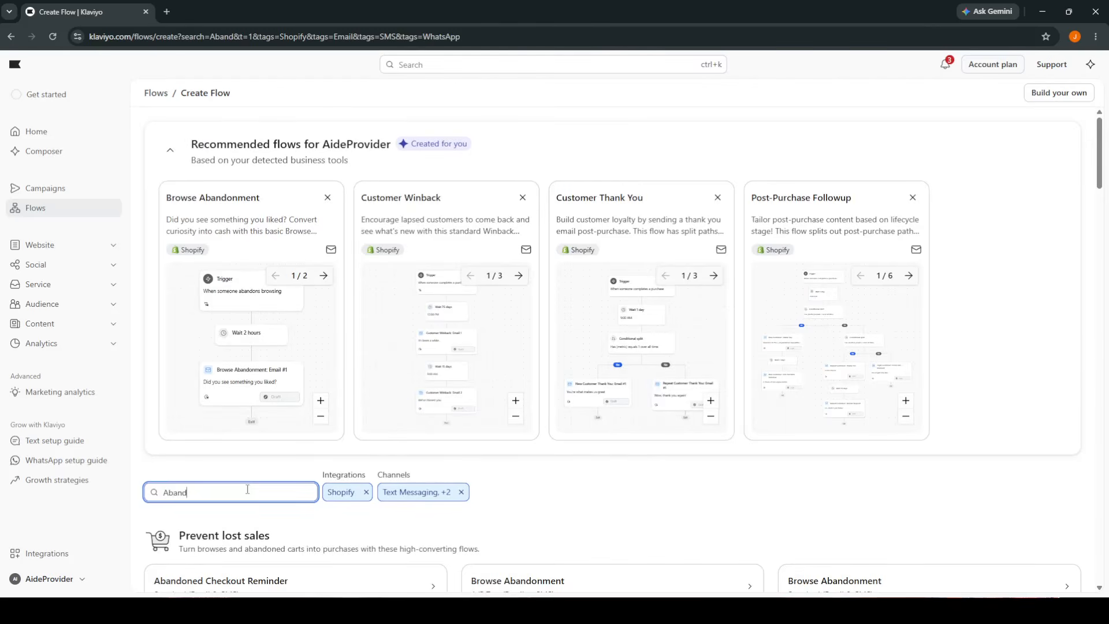
scroll(377, 488, "down", 4)
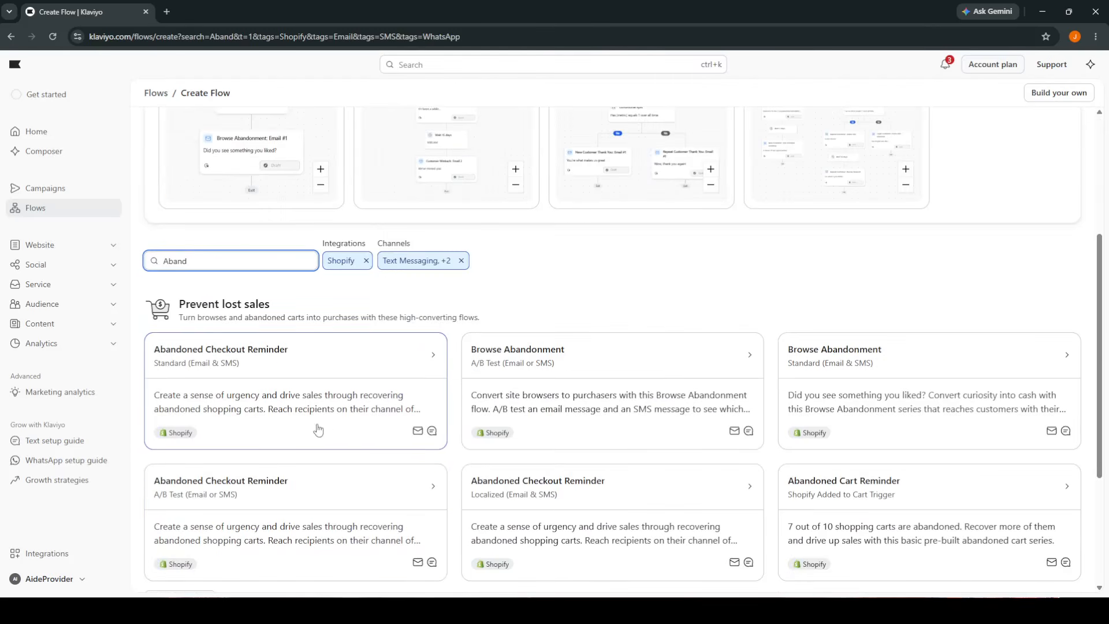
scroll(321, 428, "down", 2)
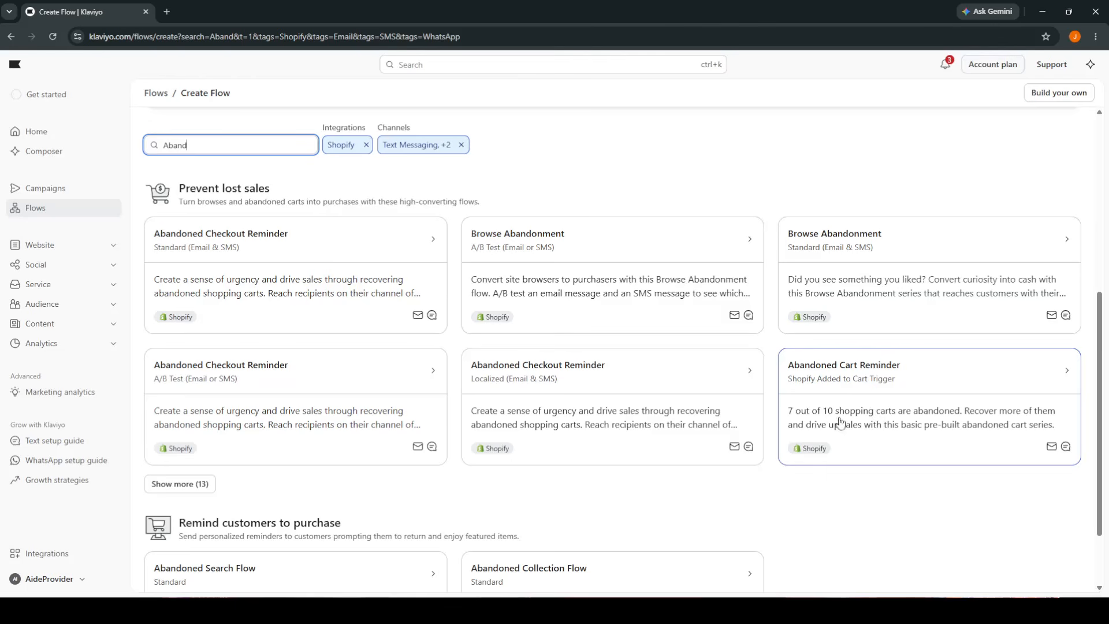
scroll(813, 405, "down", 1)
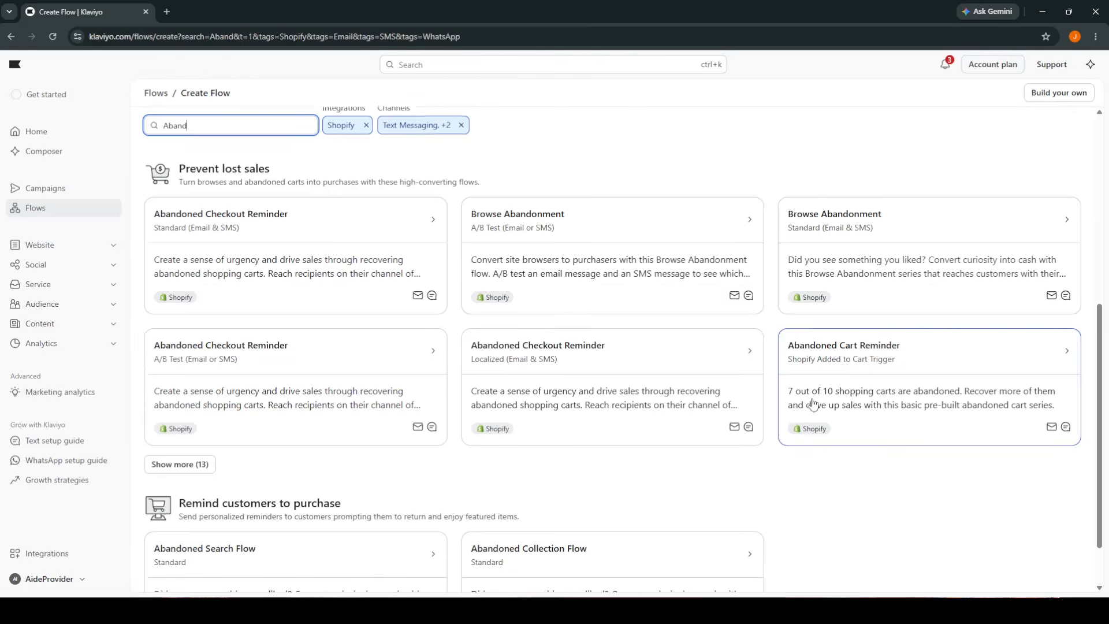
scroll(814, 404, "down", 1)
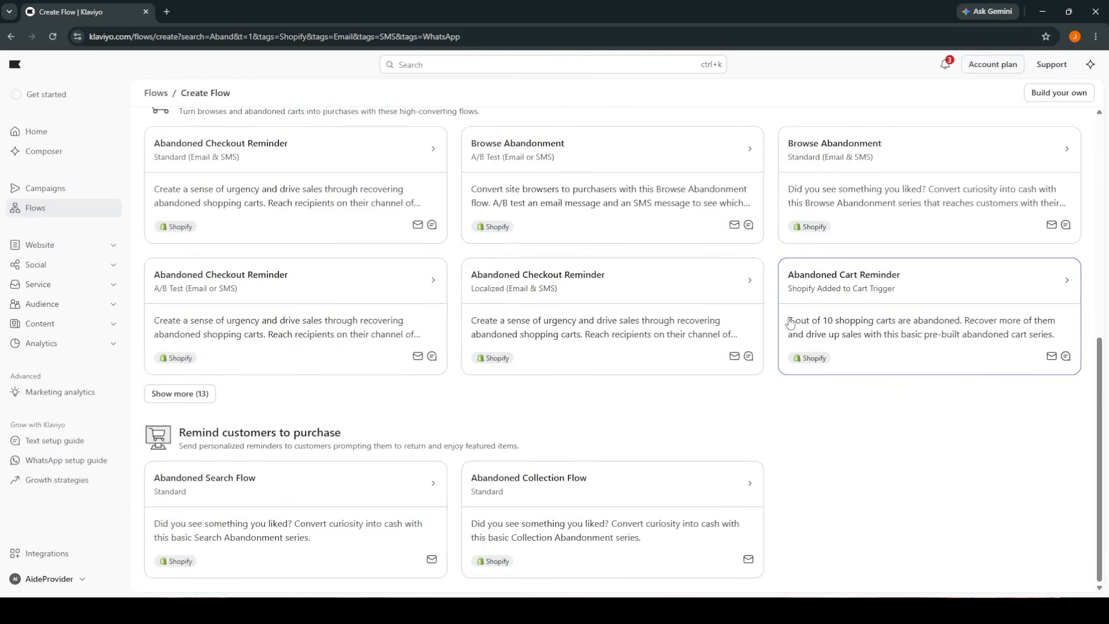
Open the Abandoned Cart Reminder template with the Shopify Added to Cart trigger, check its name and details, and close the preview.
left_click(866, 295)
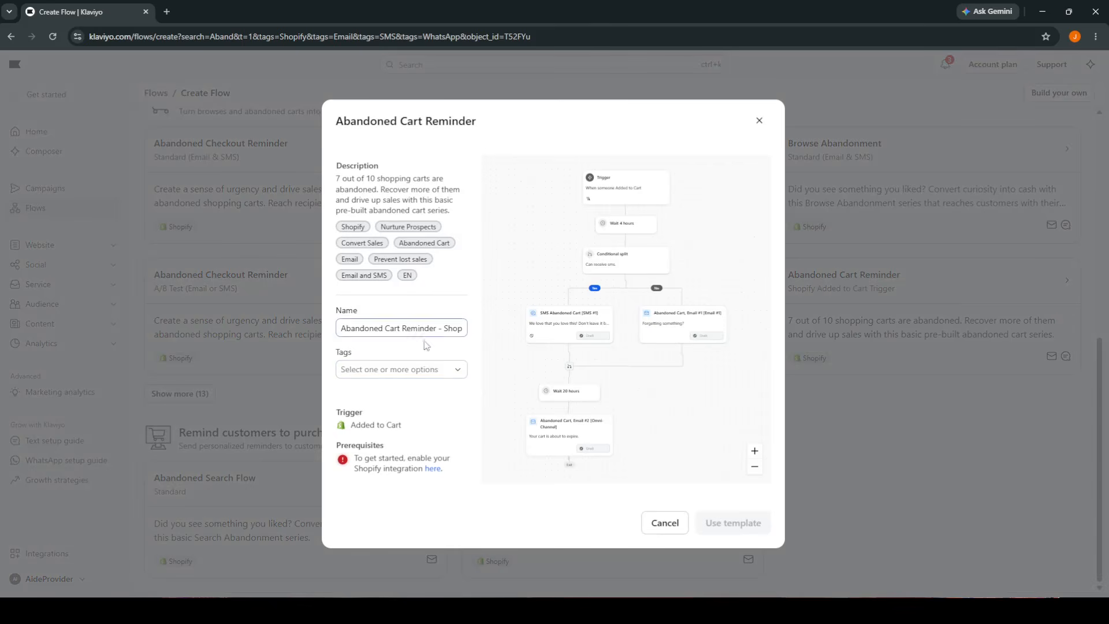
left_click(441, 326)
double_click(441, 327)
left_click(437, 294)
left_click(760, 121)
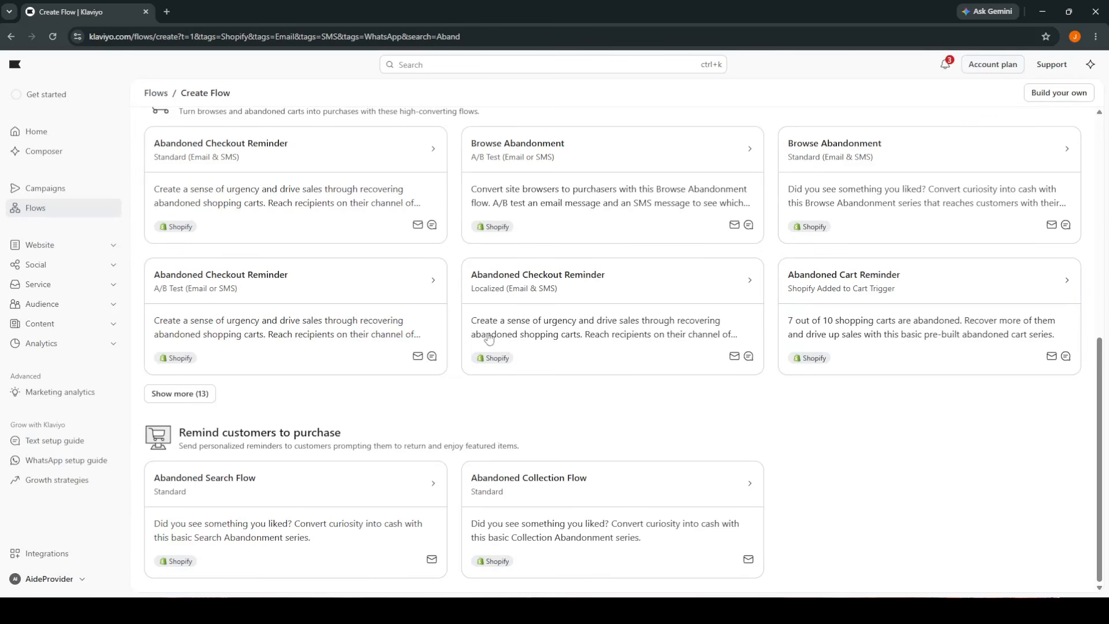
Reopen the Abandoned Cart Reminder template preview to check its title, and close it without using the template.
left_click(811, 287)
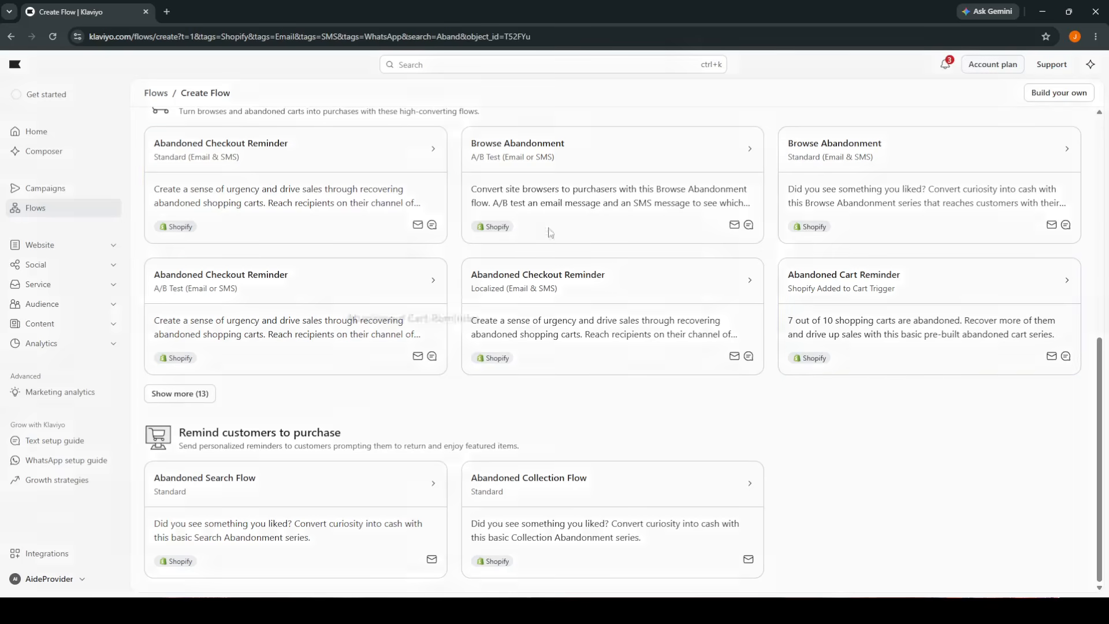
left_click_drag(337, 125, 429, 123)
left_click(430, 123)
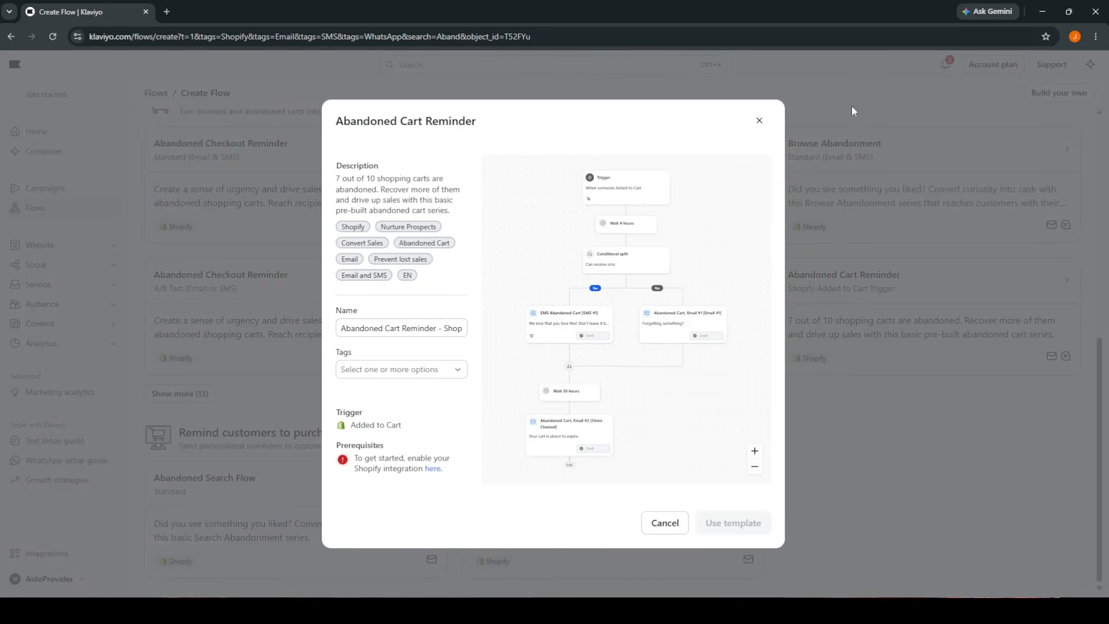
left_click(757, 129)
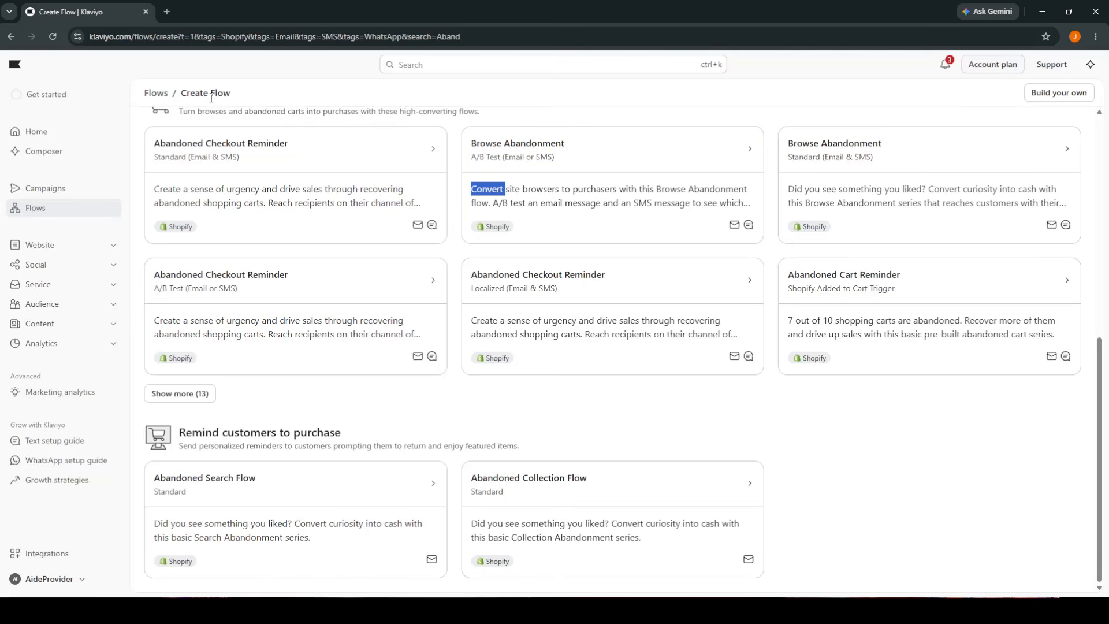
Return to the flows list and open the existing Abandoned Cart Reminder draft flow for editing.
double_click(156, 106)
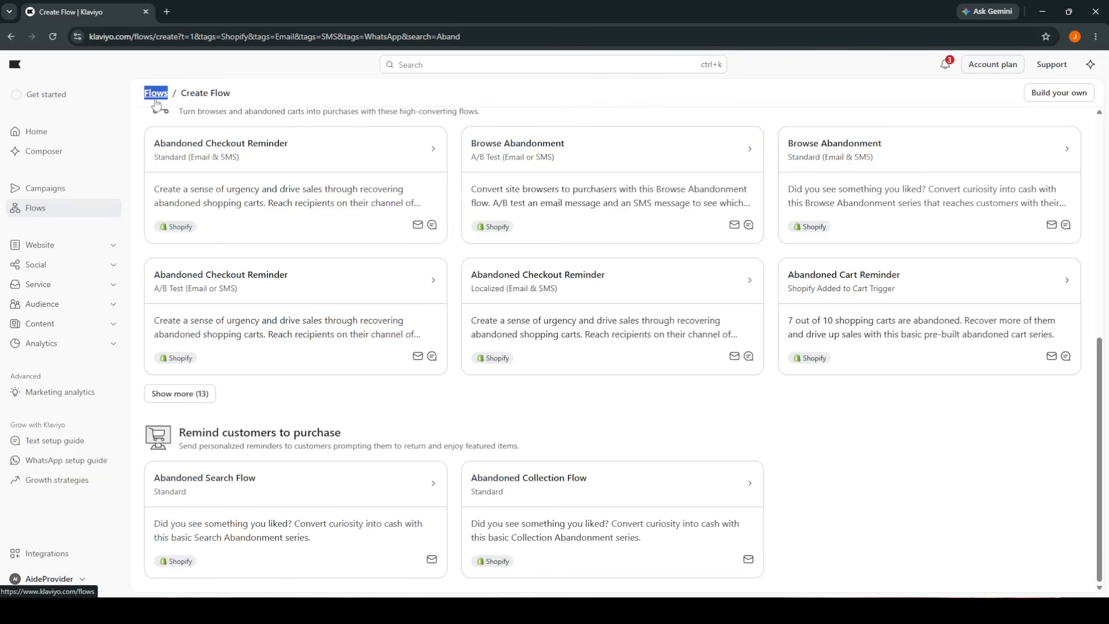
left_click(156, 102)
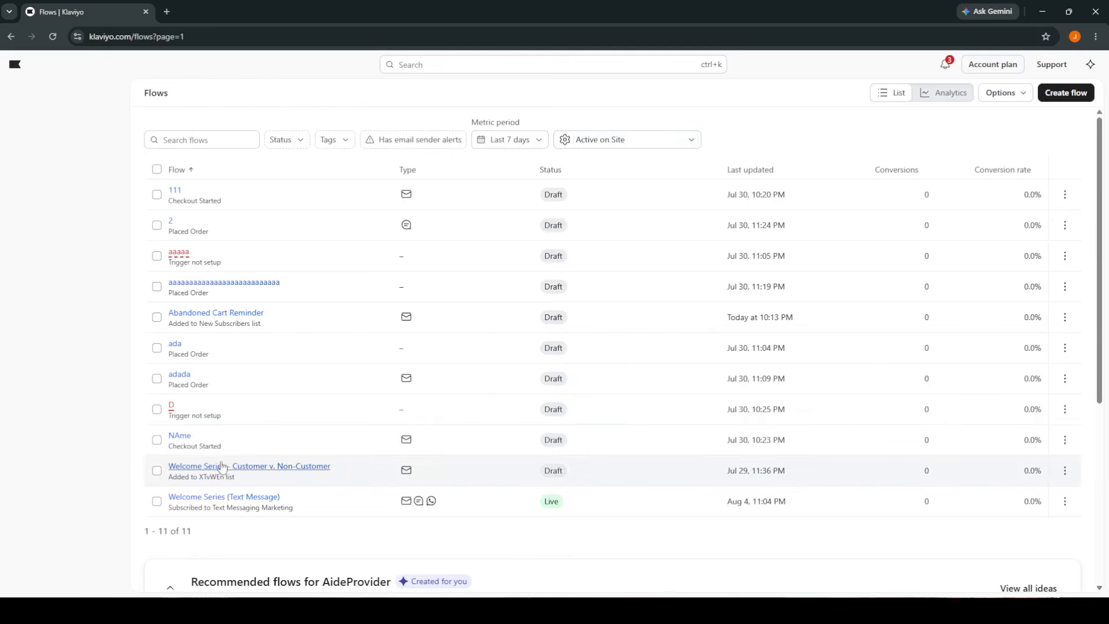
left_click(217, 315)
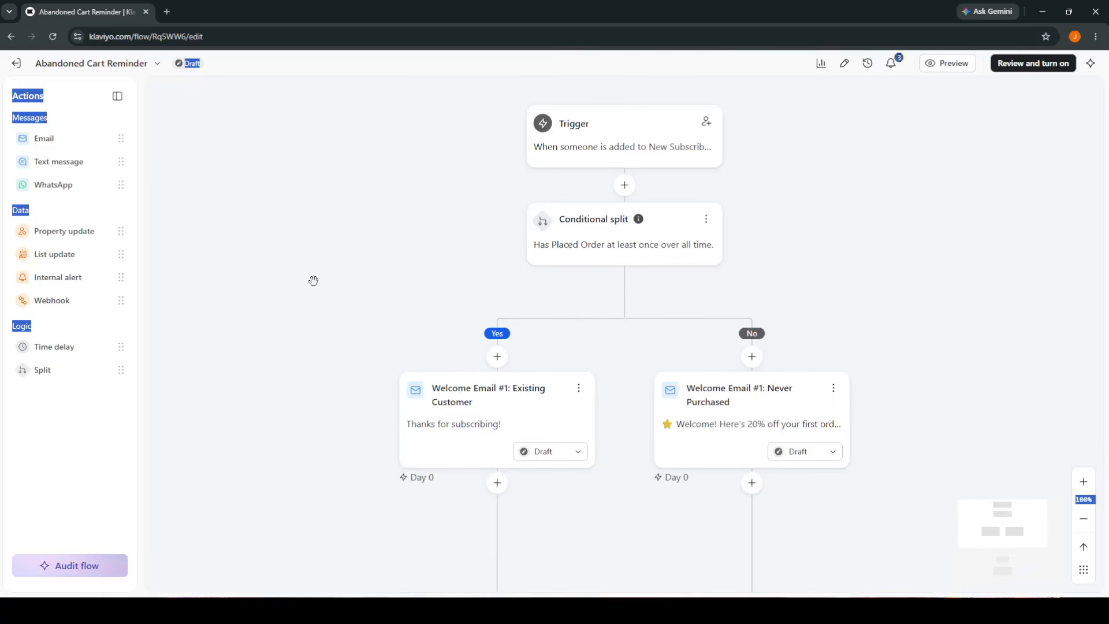
Examine the Abandoned Cart Reminder flow's trigger, conditional split, emails and time delay, and exit the flow editor.
scroll(622, 273, "down", 3)
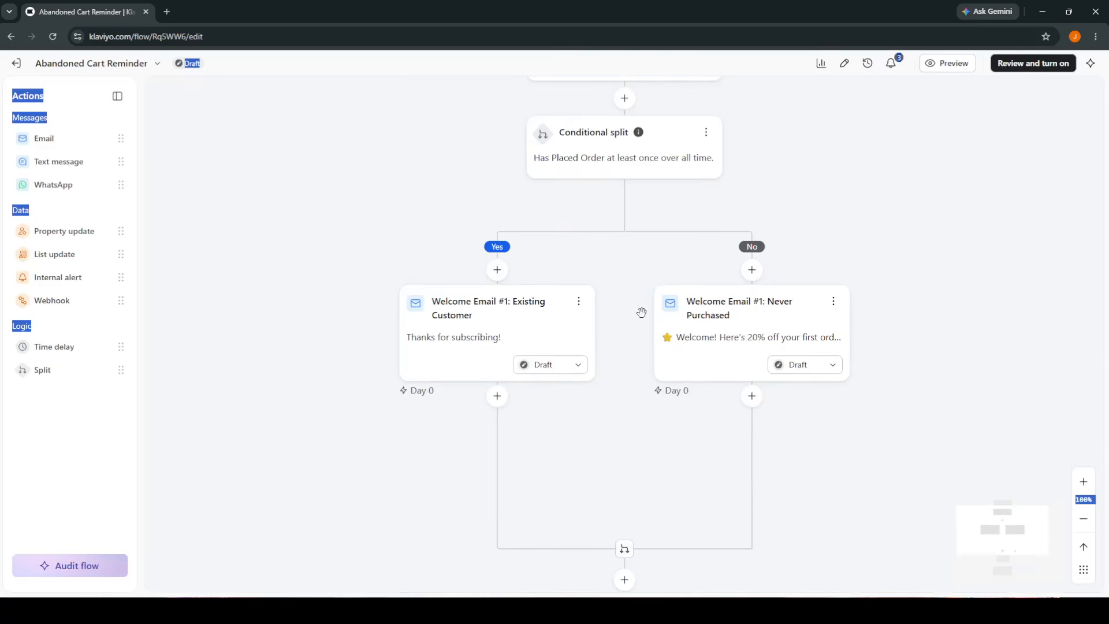
scroll(657, 303, "up", 5)
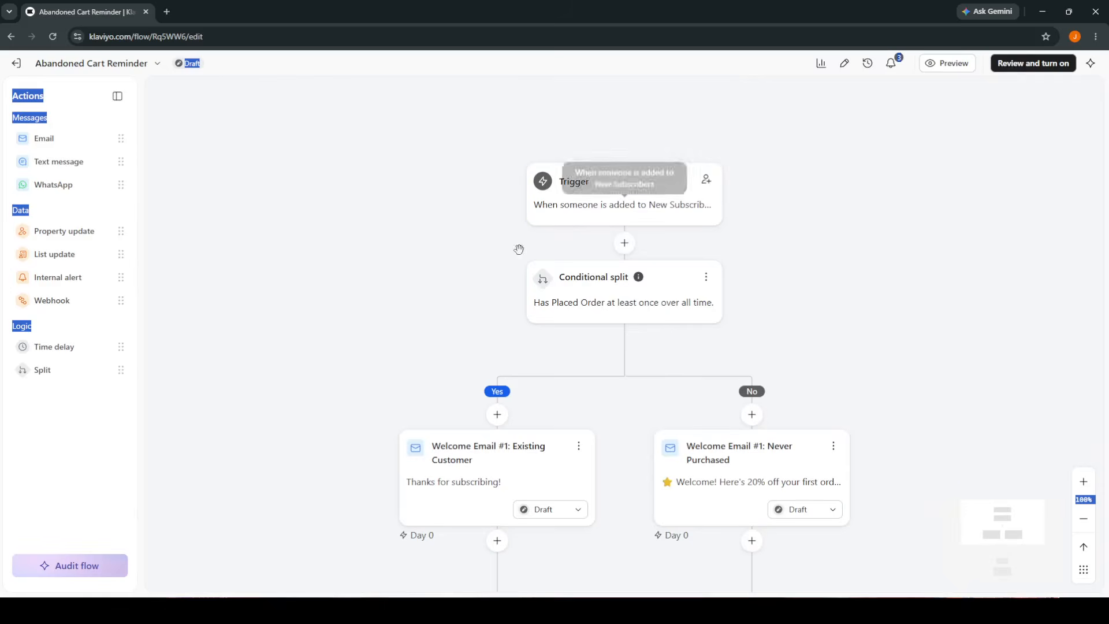
scroll(730, 296, "down", 3)
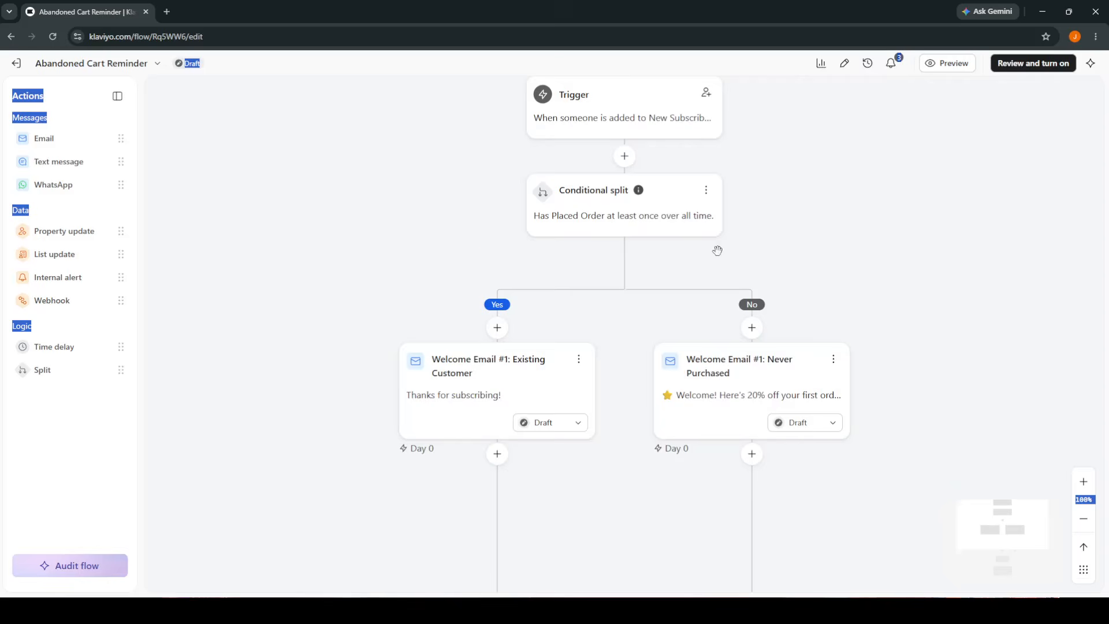
scroll(718, 271, "down", 5)
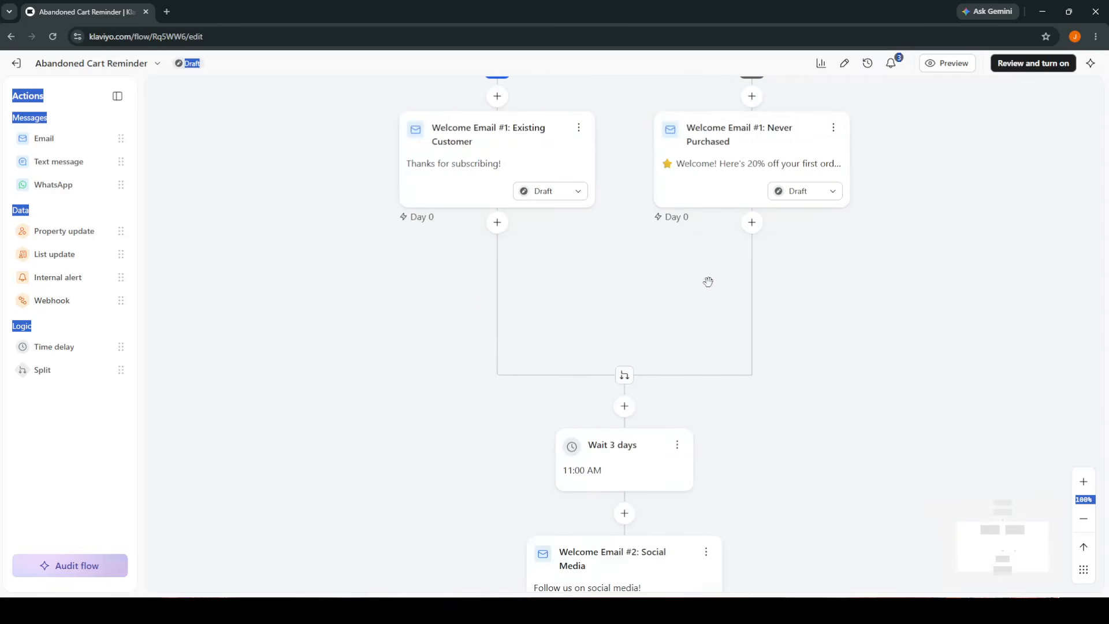
scroll(708, 282, "down", 3)
scroll(703, 322, "up", 10)
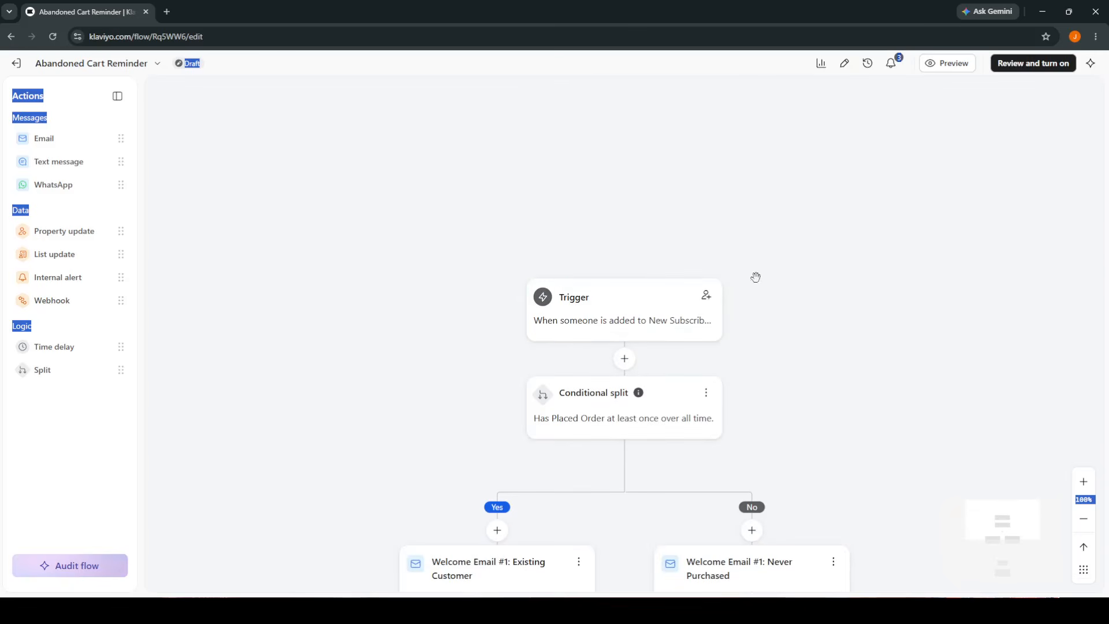
scroll(559, 411, "down", 1)
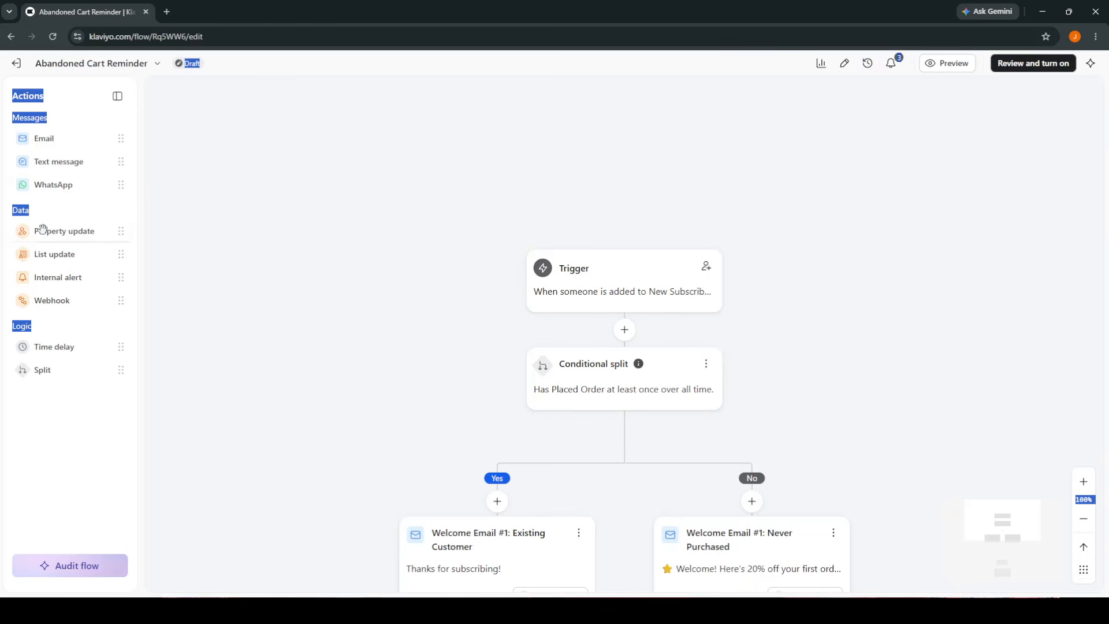
mouse_move(42, 229)
left_mouse_down()
mouse_move(403, 317)
mouse_move(230, 287)
mouse_move(46, 230)
left_mouse_up()
left_click(16, 64)
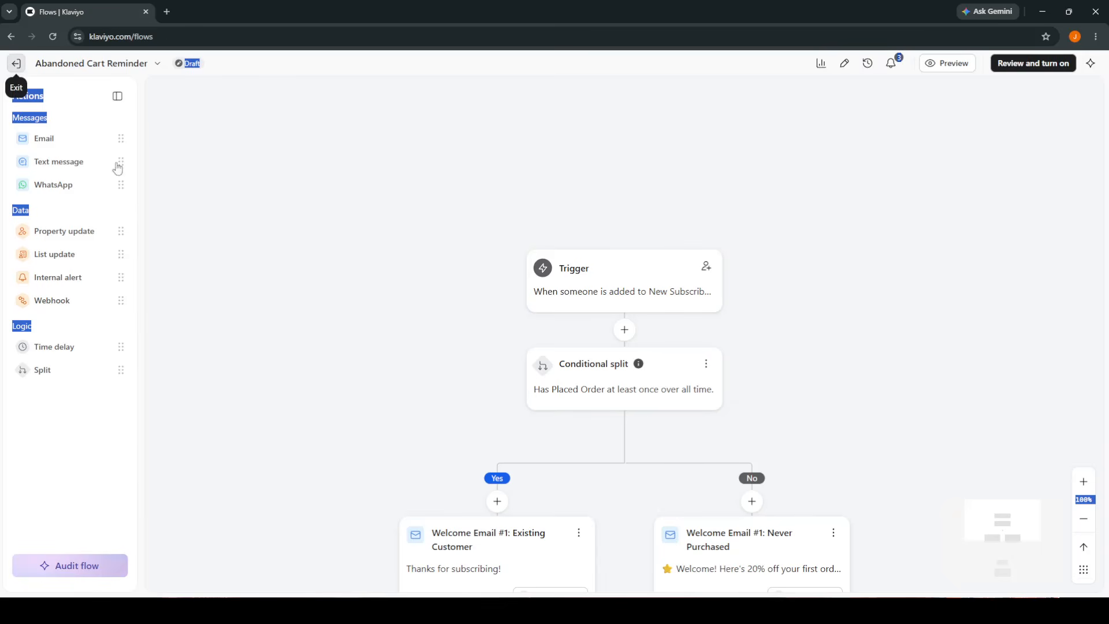